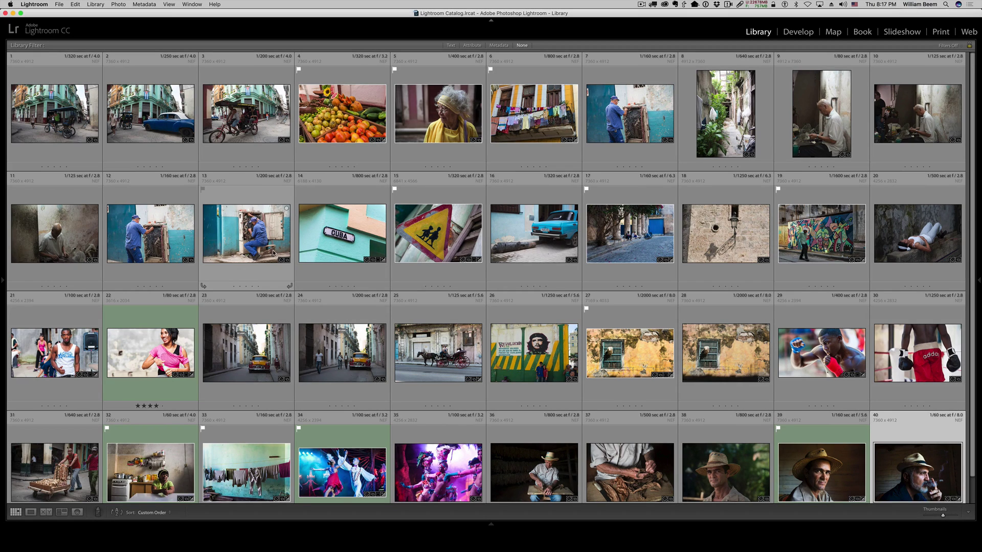
Step: Flag photo 13, the worker at the blue doorway, as a pick
left_click(255, 241)
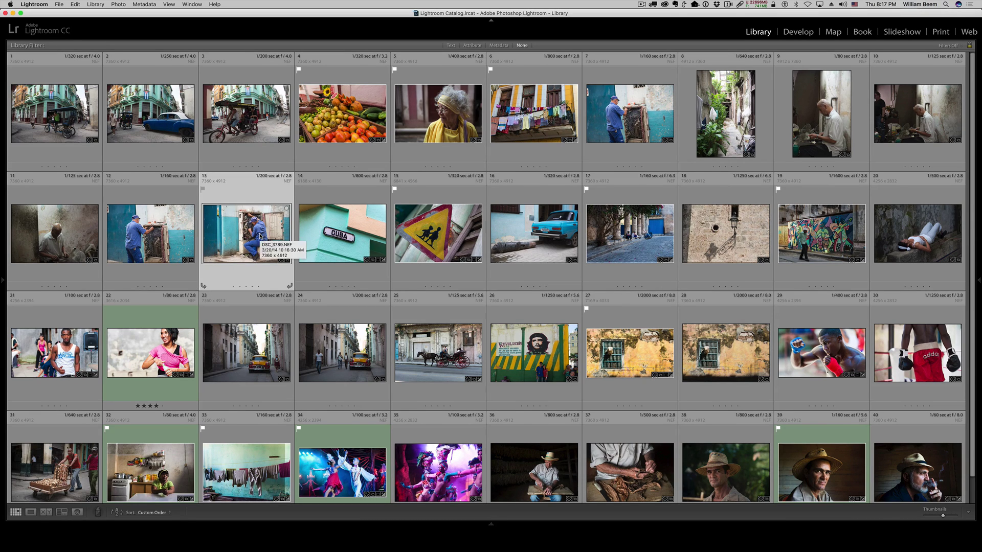
key("p")
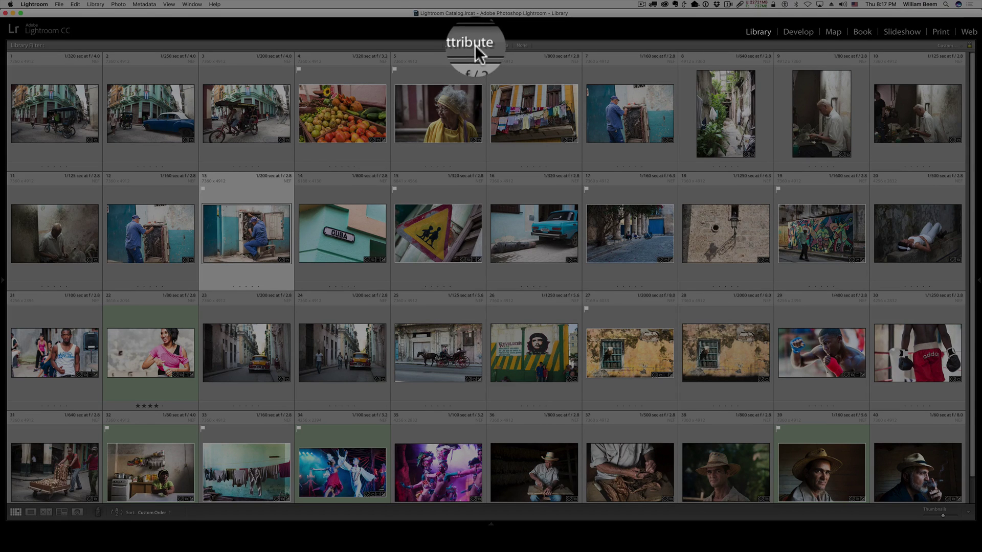
Step: Toggle the Attribute bar's Flagged filter on and off twice, ending with all photos shown
left_click(475, 46)
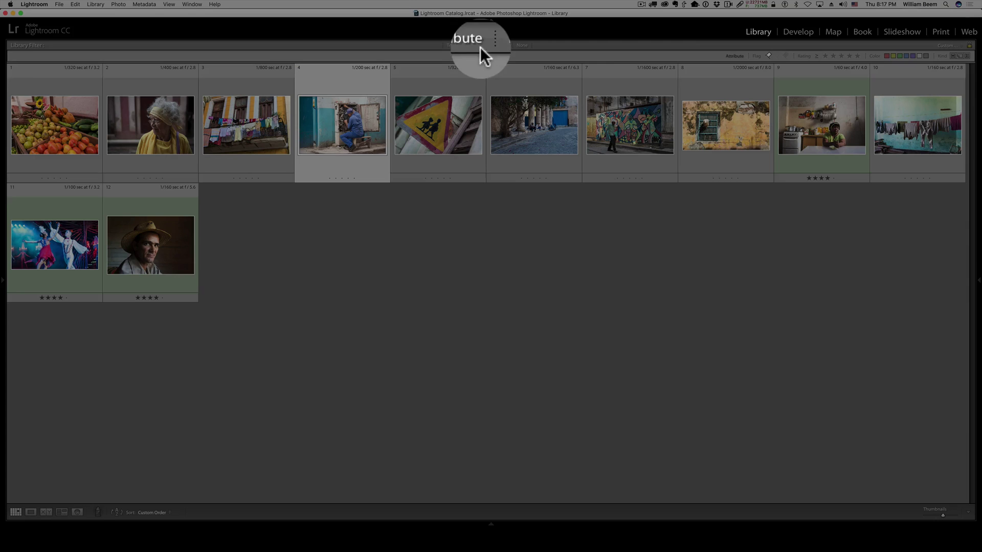
left_click(768, 53)
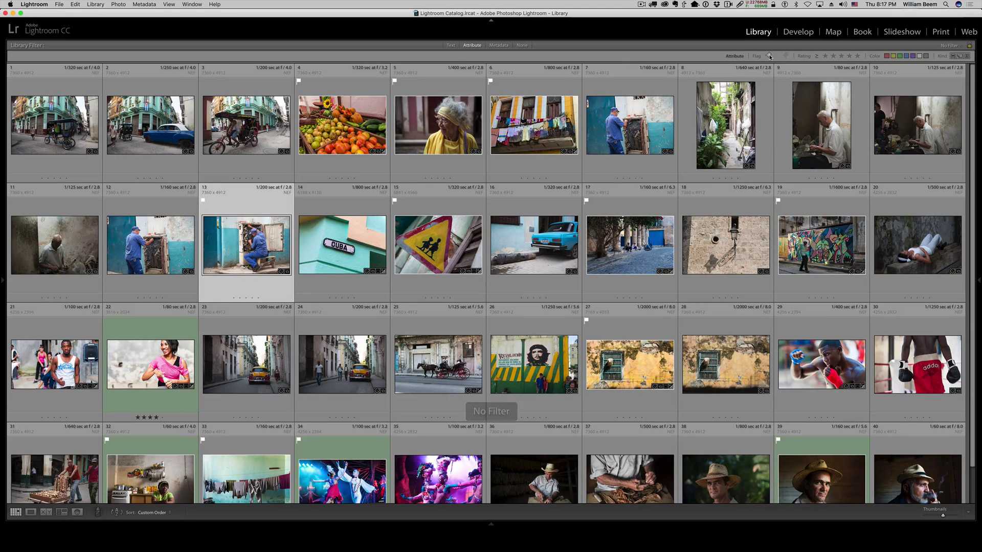
left_click(769, 55)
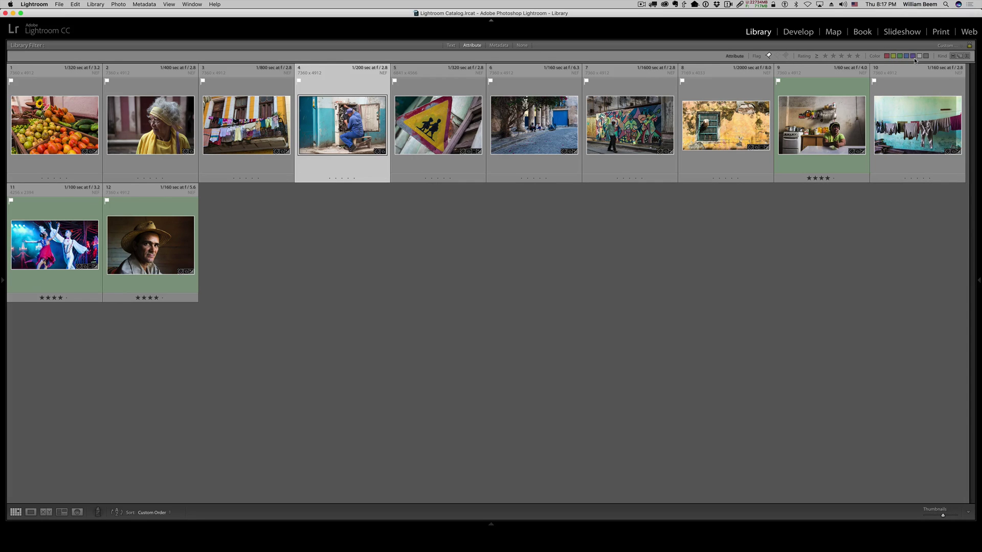
left_click(769, 56)
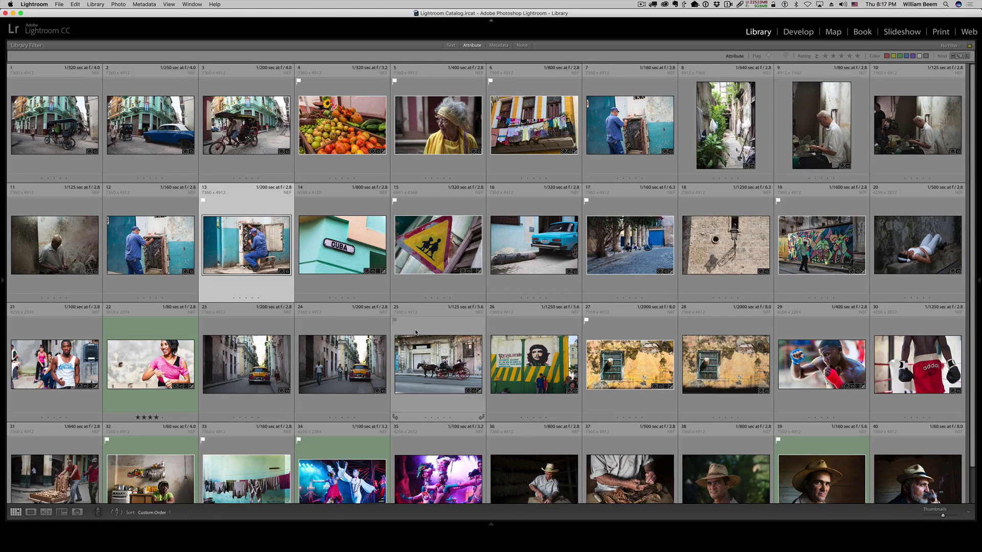
Step: Unflag photo 13, then mark photo 11 as a reject and remove its flag
key("p")
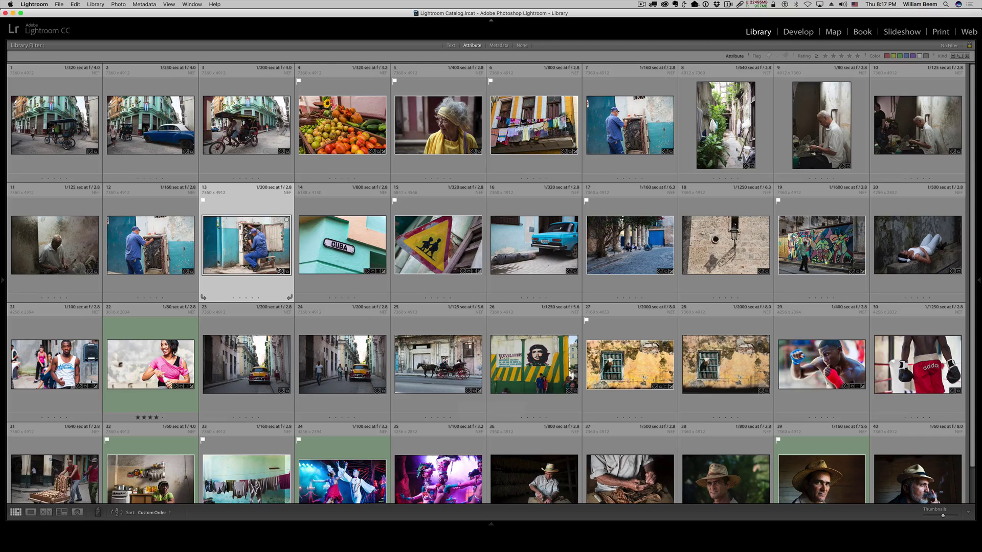
key("u")
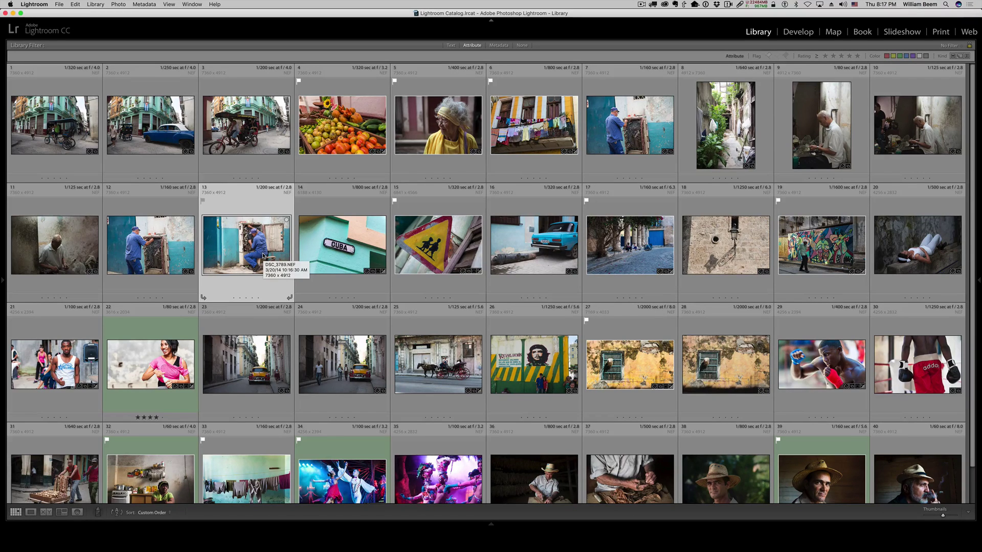
left_click(68, 252)
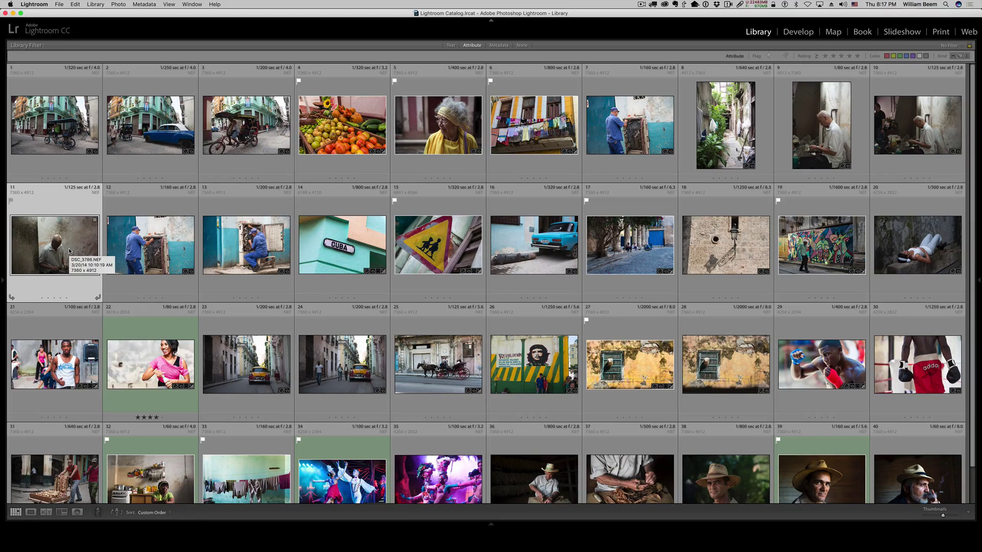
key("x")
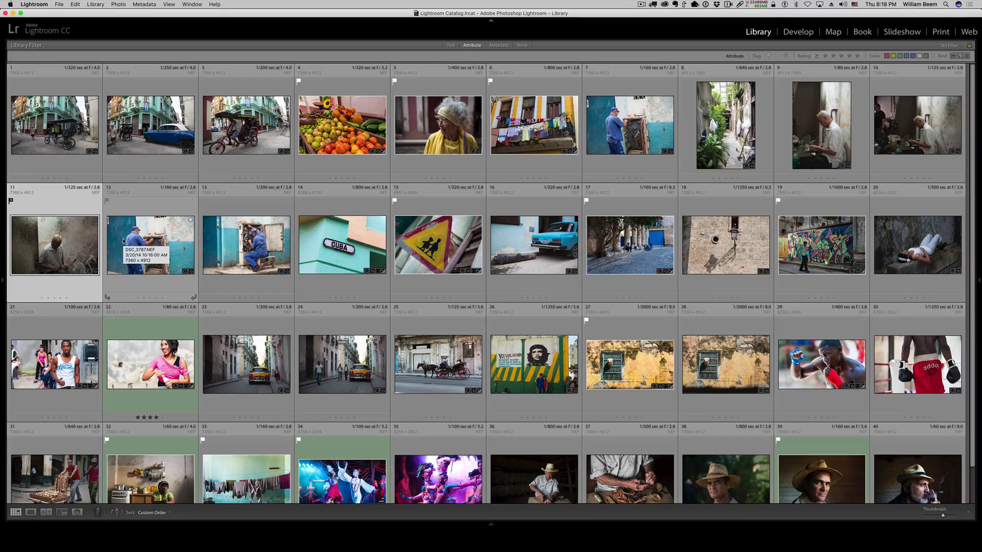
key("x")
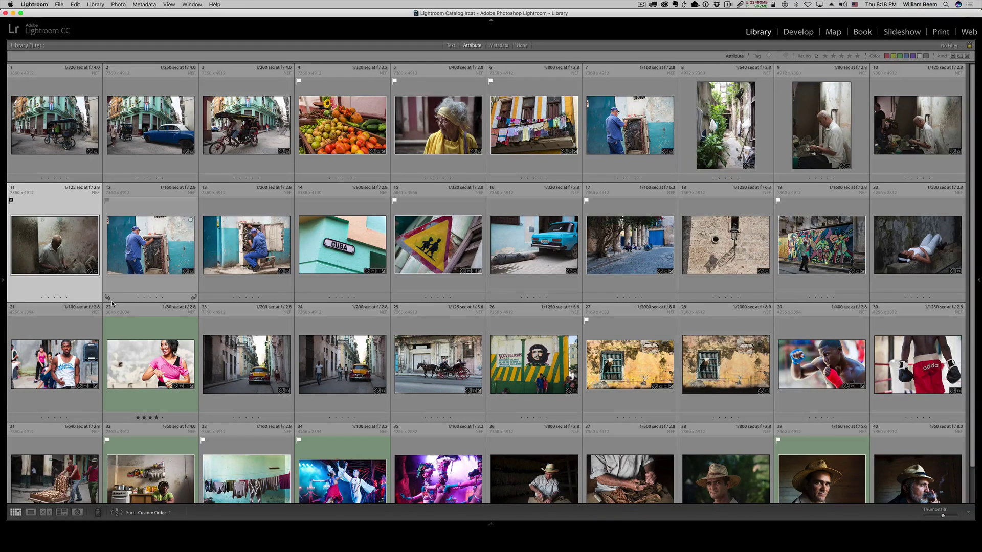
key("u")
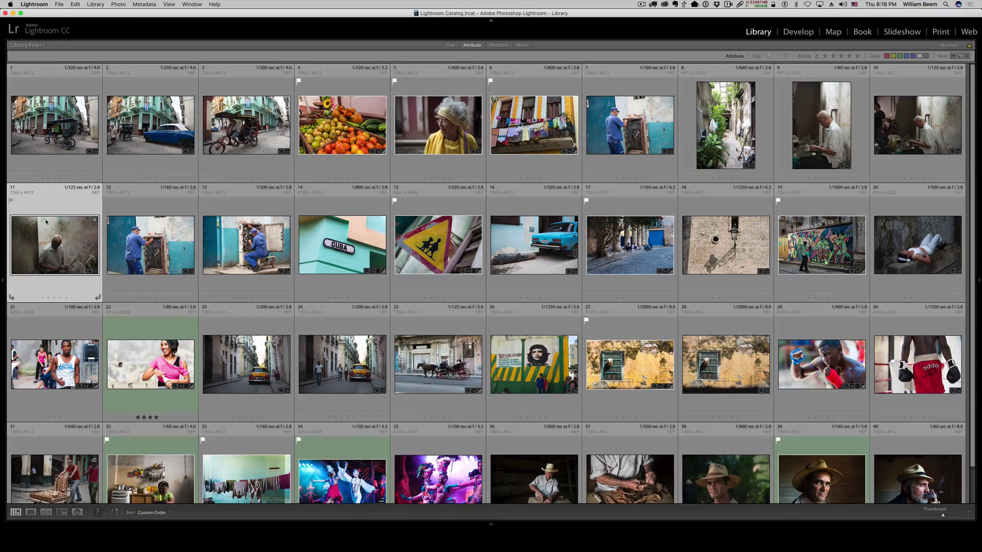
Step: Label photo 11 red with key 6, then step through photos 12, 22 and 23
key("6")
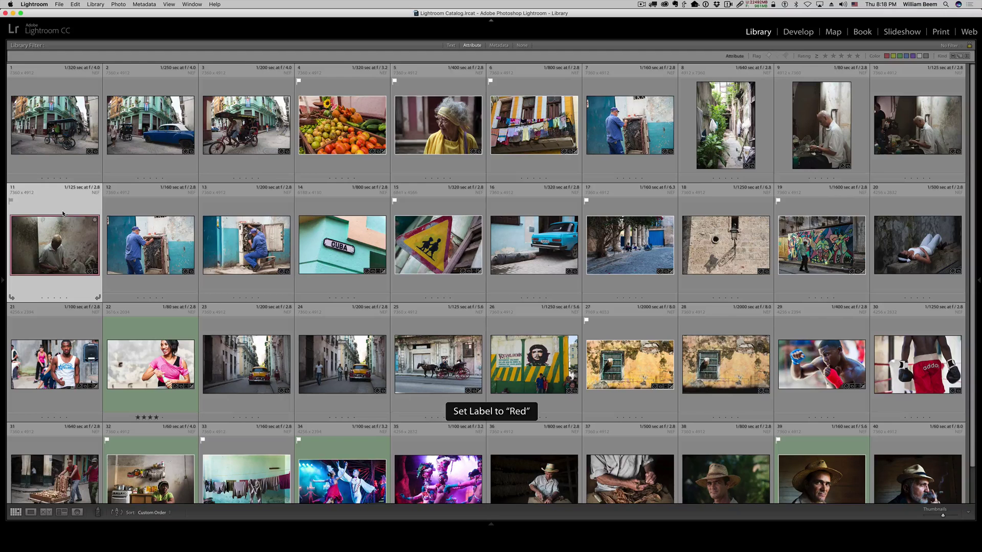
key("Right")
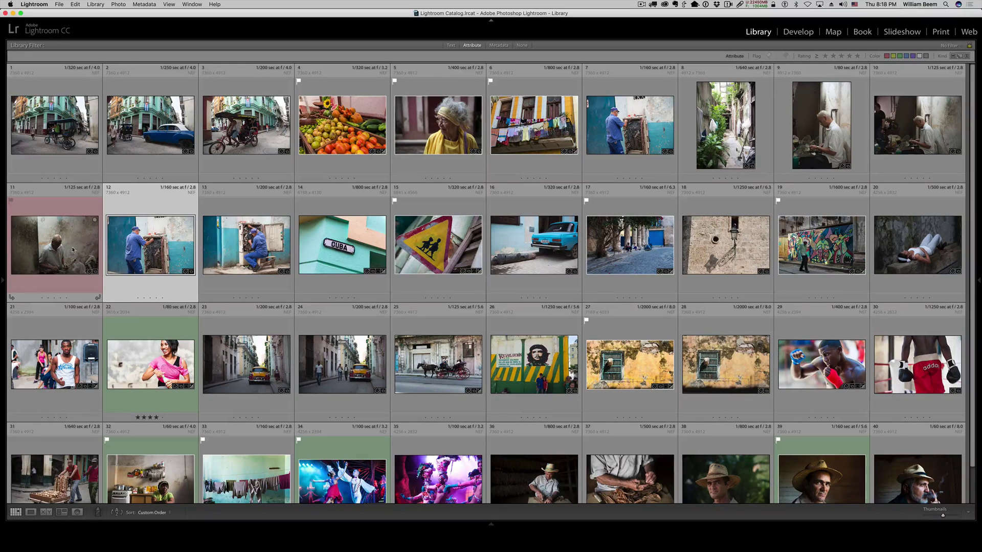
left_click(162, 330)
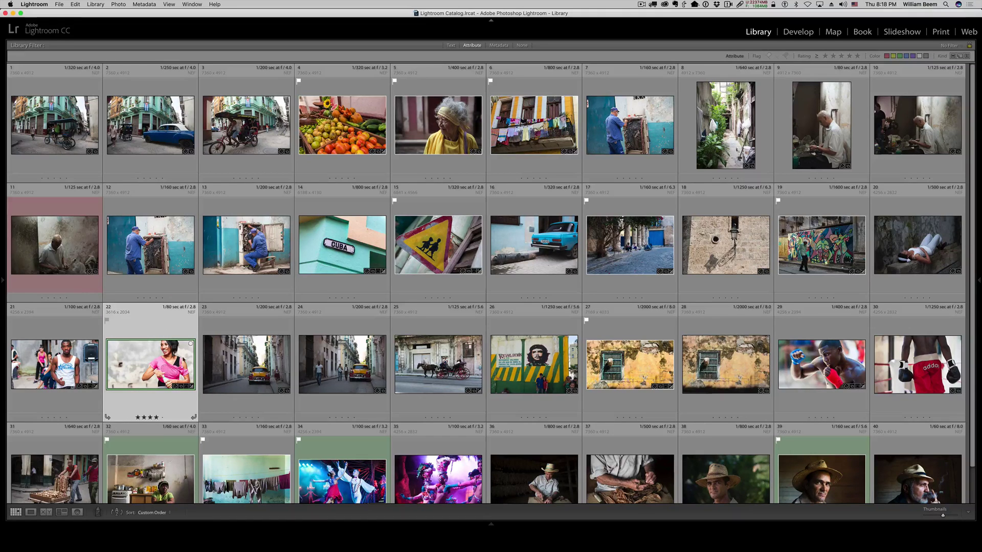
key("Right")
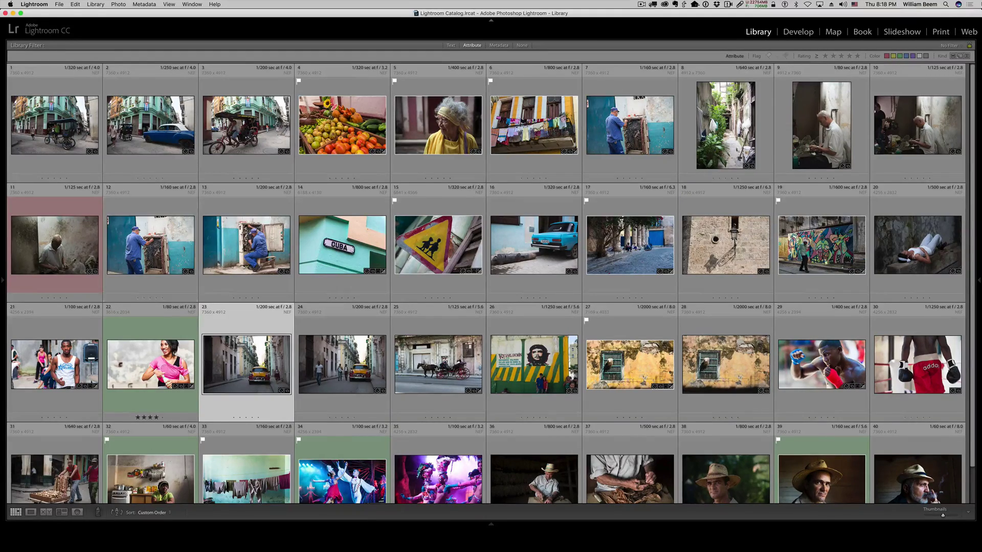
Step: Filter the grid to red-labelled photos, then clear the red label filter
key("ctrl+Up")
left_click(866, 110)
left_click(887, 57)
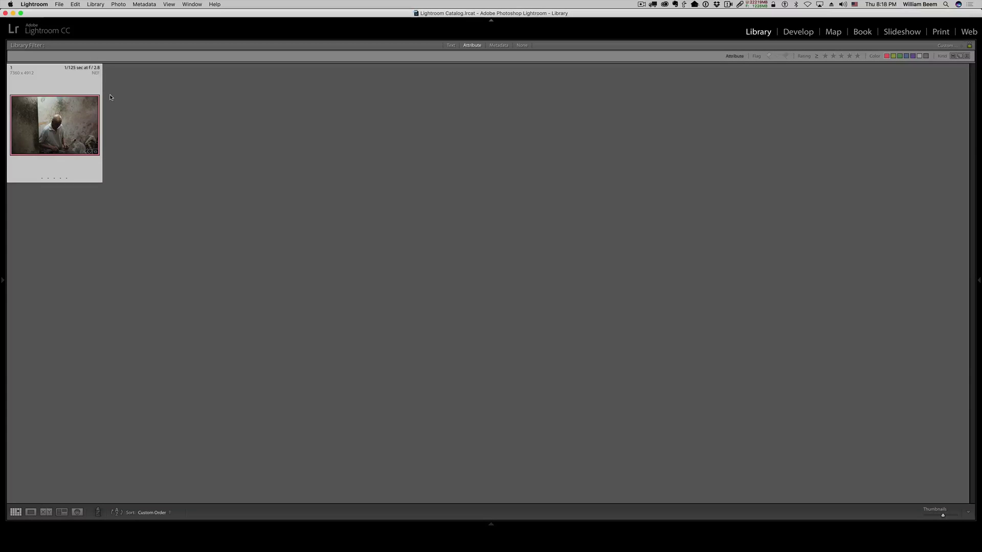
left_click(887, 56)
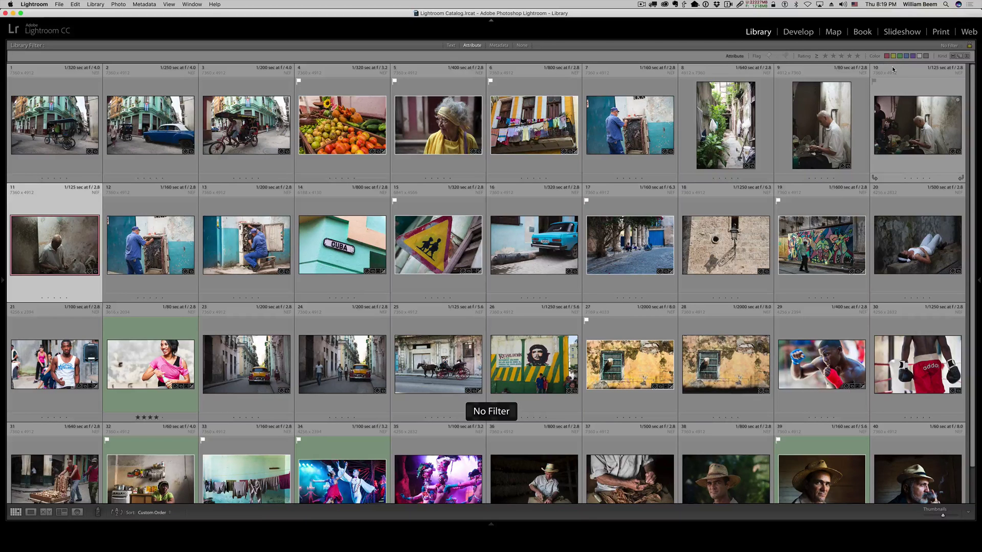
Step: Give photo 13, the wiring box shot, a yellow label and open it in Develop
left_click(260, 256)
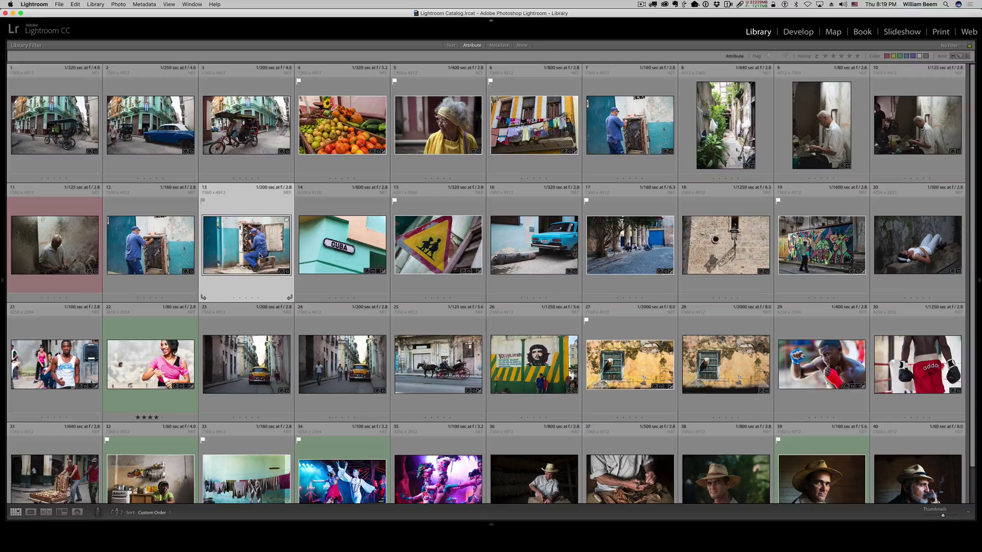
key("7")
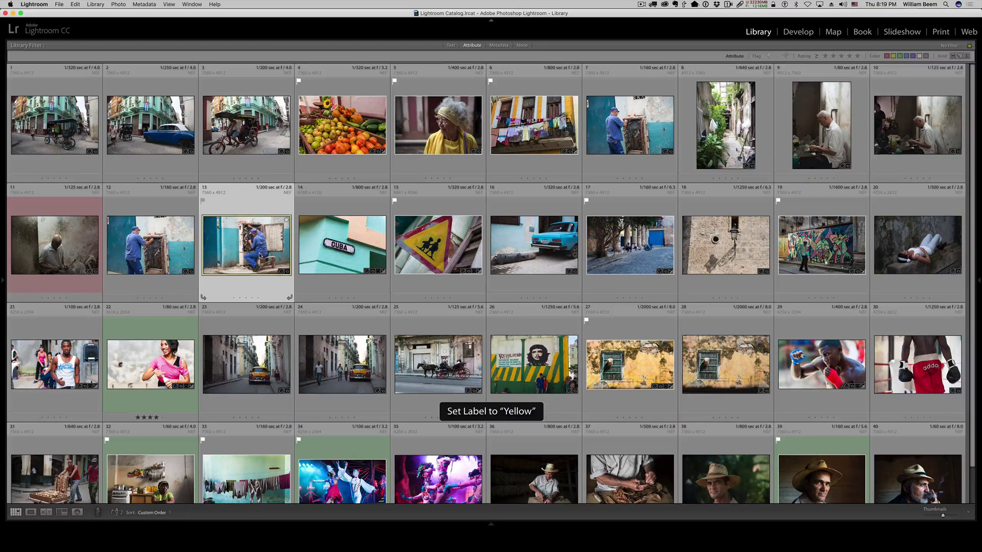
key("d")
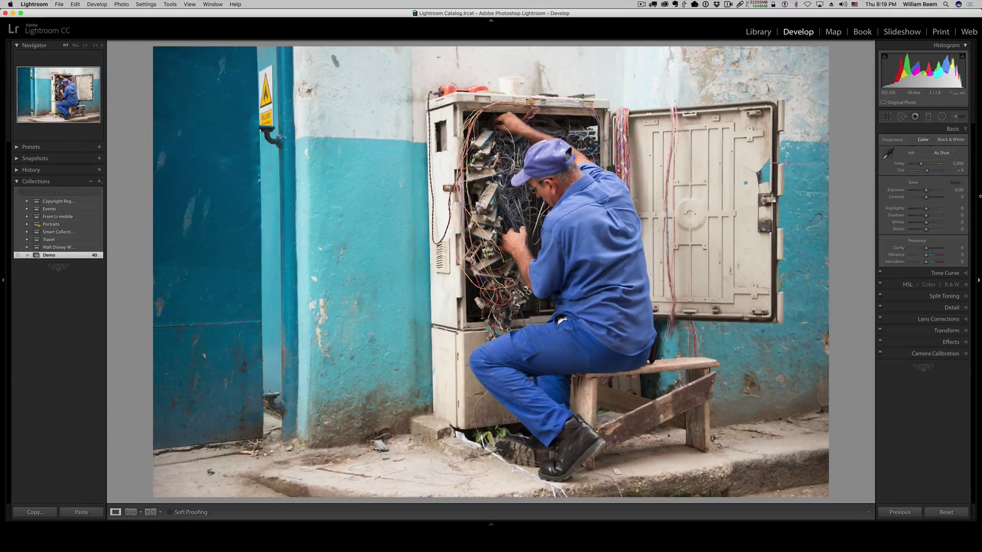
Step: Auto-set Whites, Blacks and Shadows, and raise Contrast to about +44
double_click(898, 229, "shift")
double_click(899, 222, "shift")
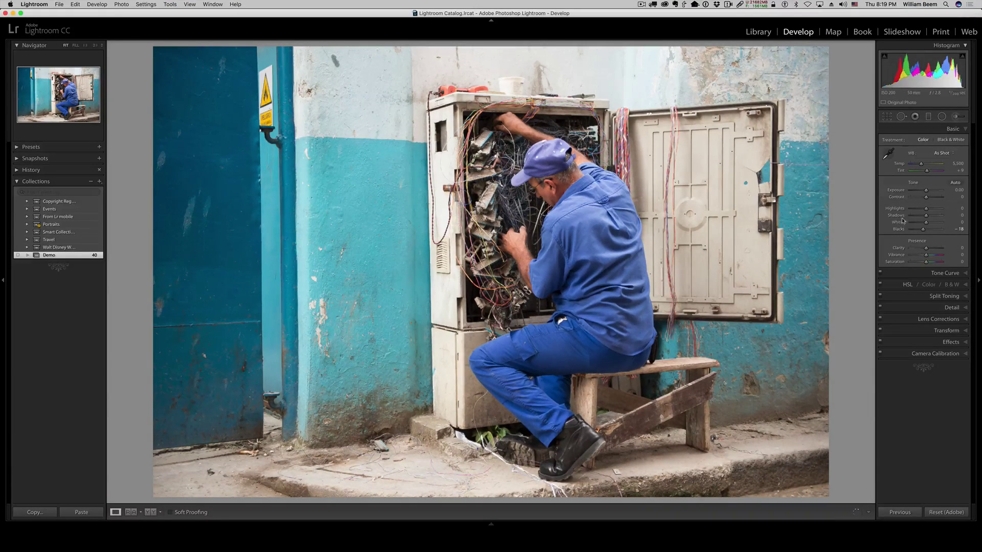
double_click(898, 217, "shift")
left_click_drag(926, 197, 933, 198)
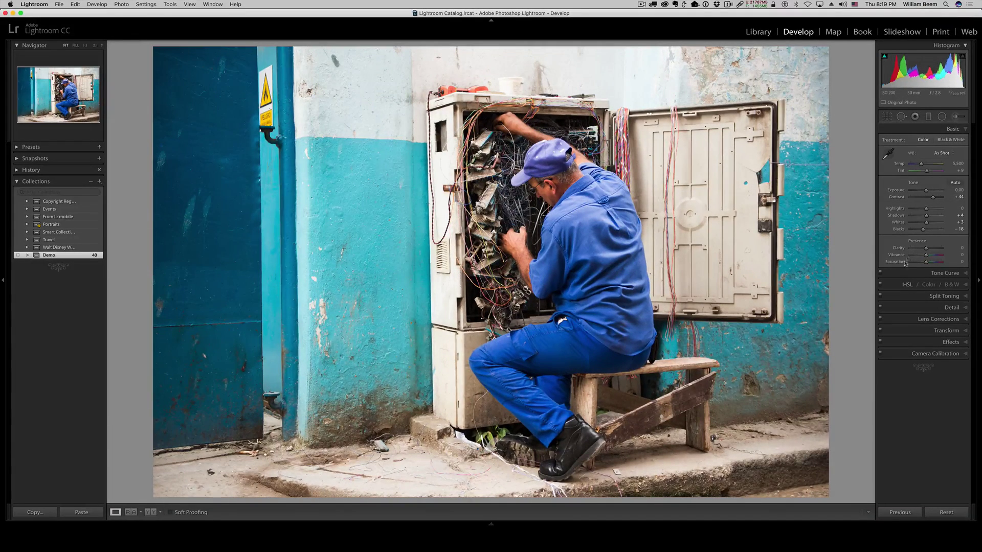
Step: Enable lens profile corrections and go back to the Library grid
left_click(966, 319)
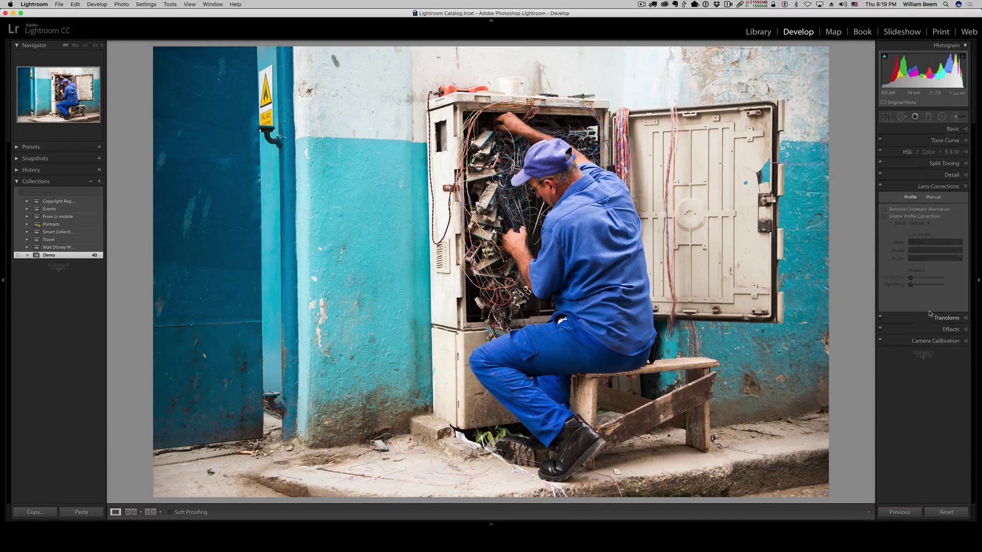
left_click(885, 216)
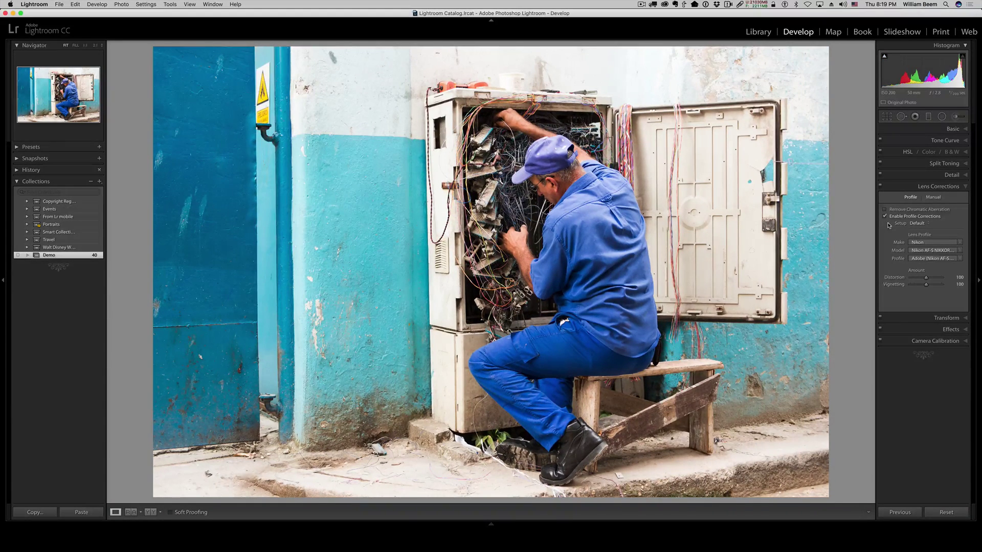
left_click(758, 33)
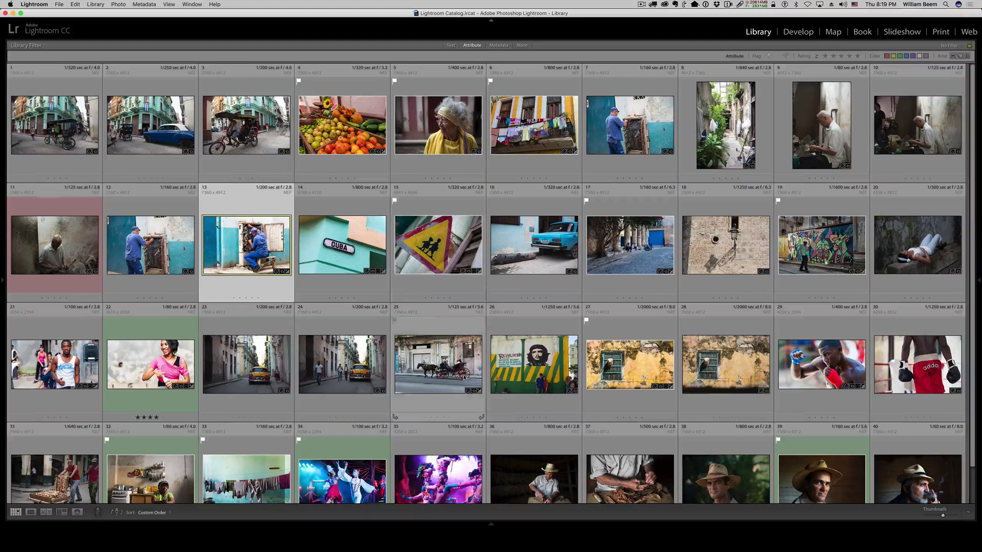
Step: Flag the kitchen photo 32 as a pick and give it a green label
left_click(366, 359)
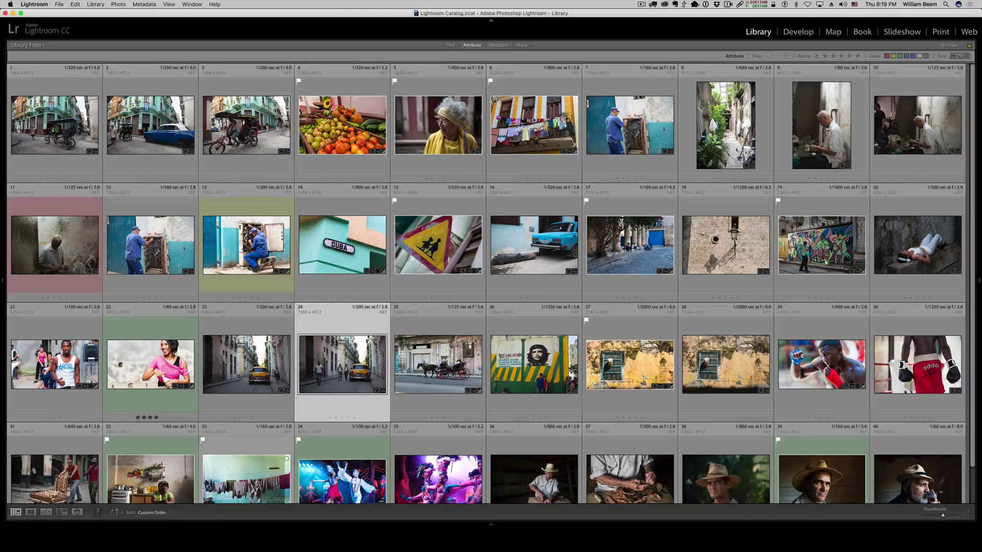
left_click(169, 450)
key("p")
key("8")
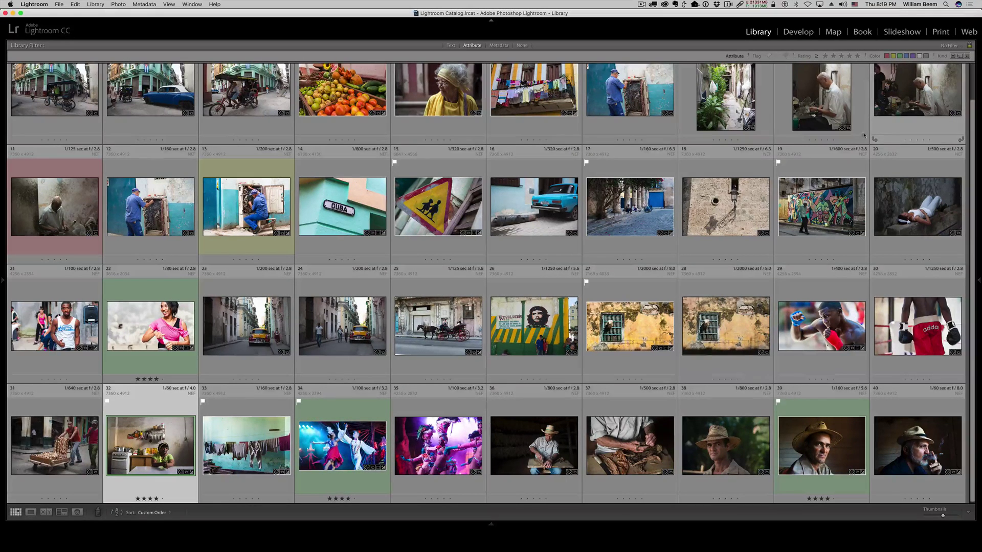
Step: Give the straw-hat portrait, photo 39, a blue label
left_click(832, 413)
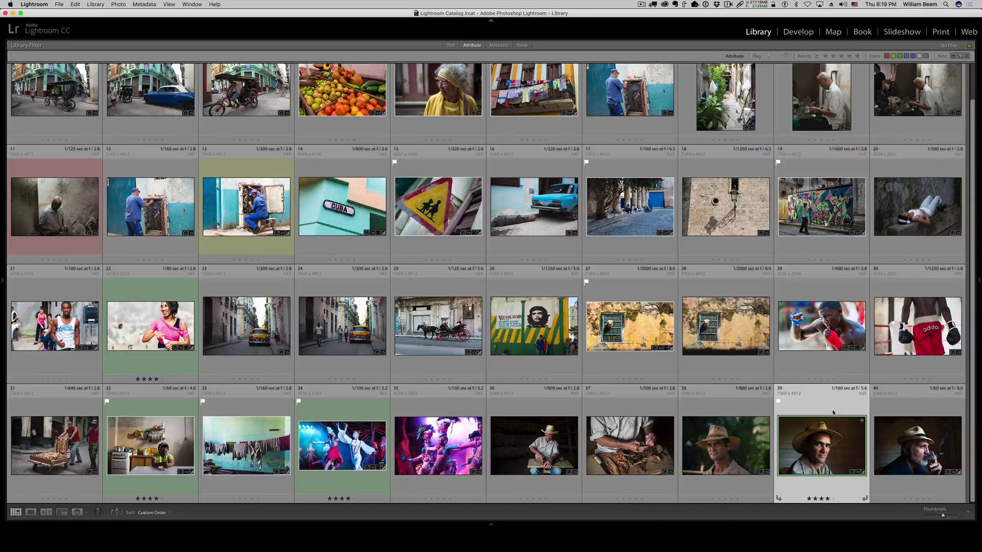
key("9")
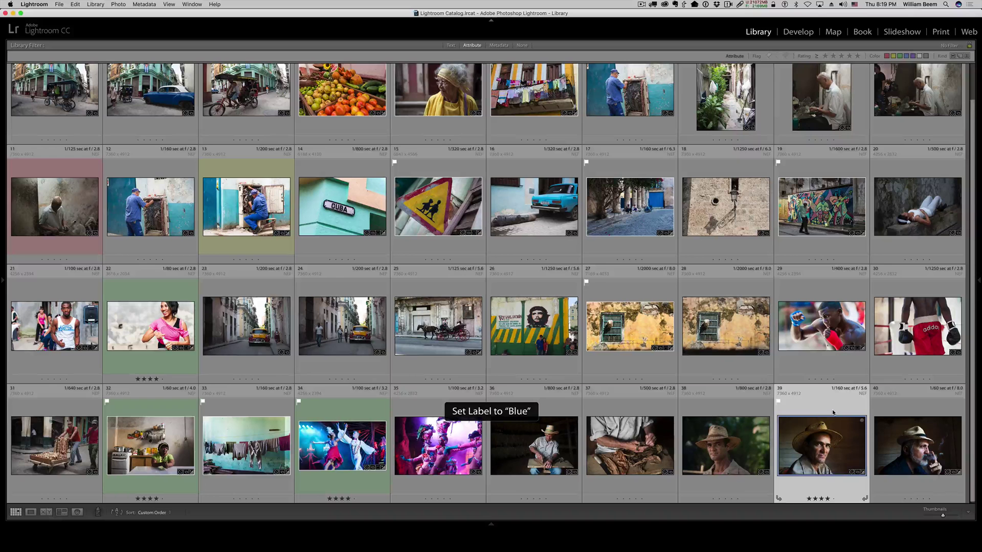
left_click(746, 411)
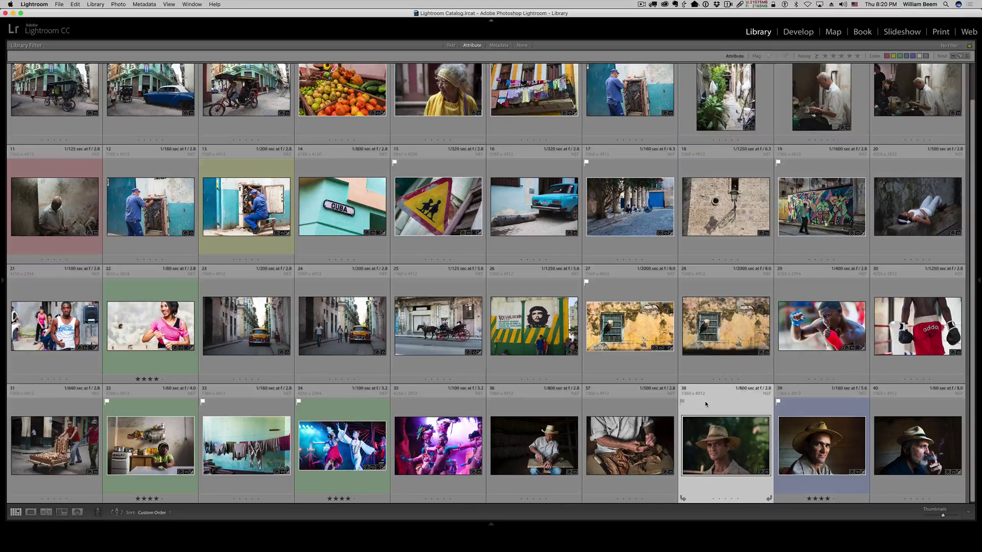
Step: Filter the grid by the blue color label swatch, leaving only the straw-hat portrait
left_click(907, 56)
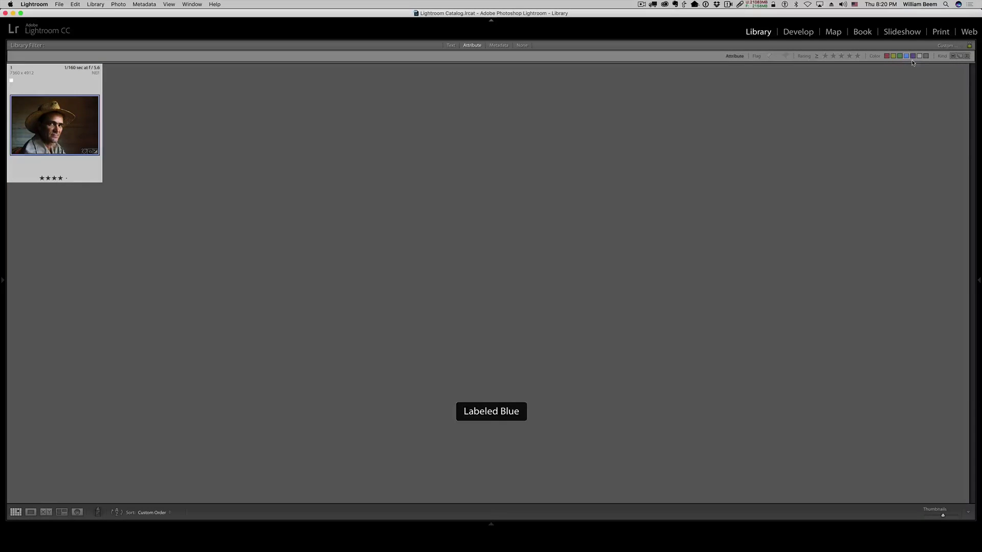